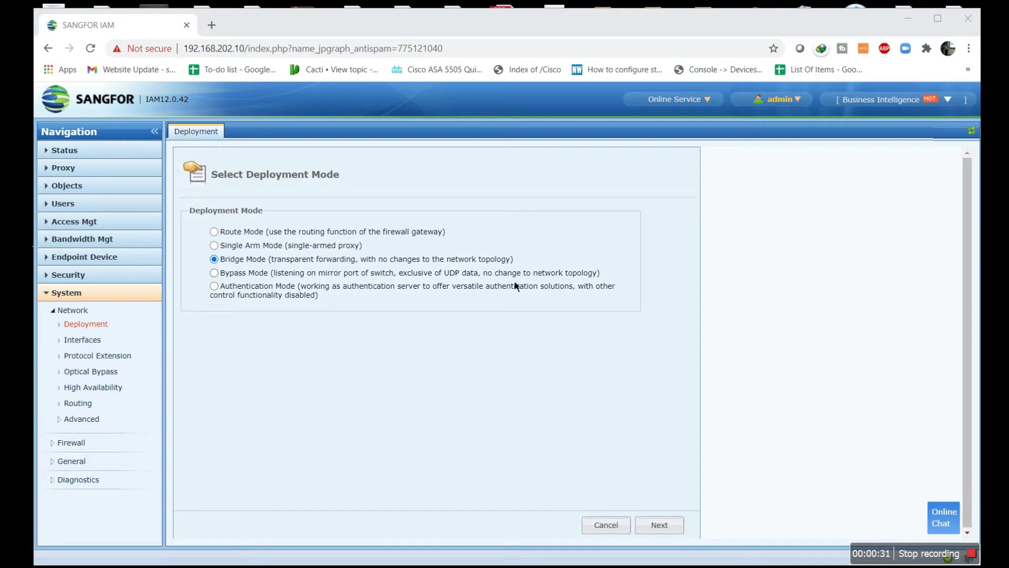
Review the Bridge Mode deployment settings from the interfaces through to the gateway page, and leave the wizard without saving
{"action": "left_click", "coordinate": [657, 527]}
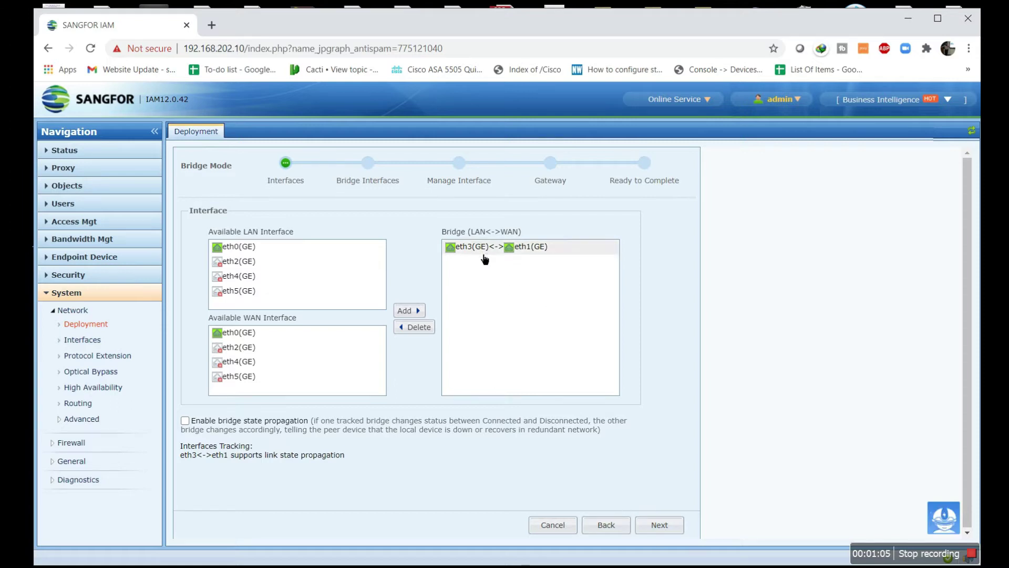
{"action": "left_click", "coordinate": [660, 527]}
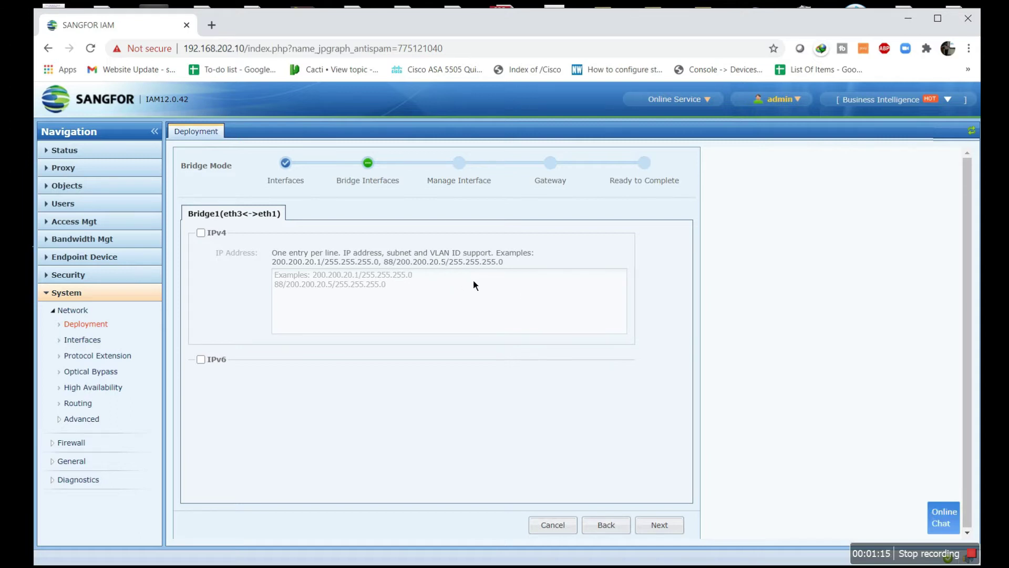
{"action": "left_click", "coordinate": [207, 236]}
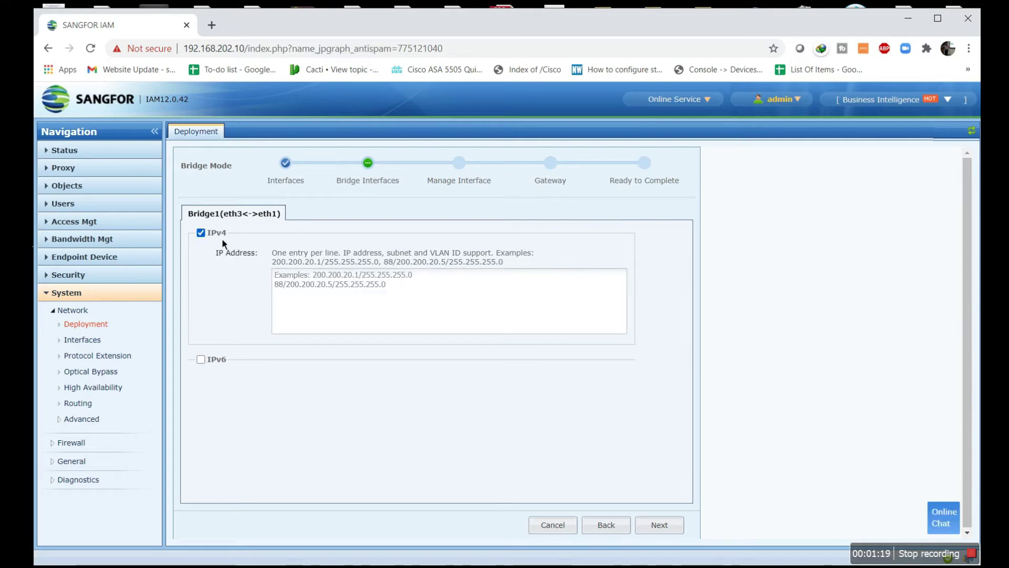
{"action": "left_click", "coordinate": [205, 235]}
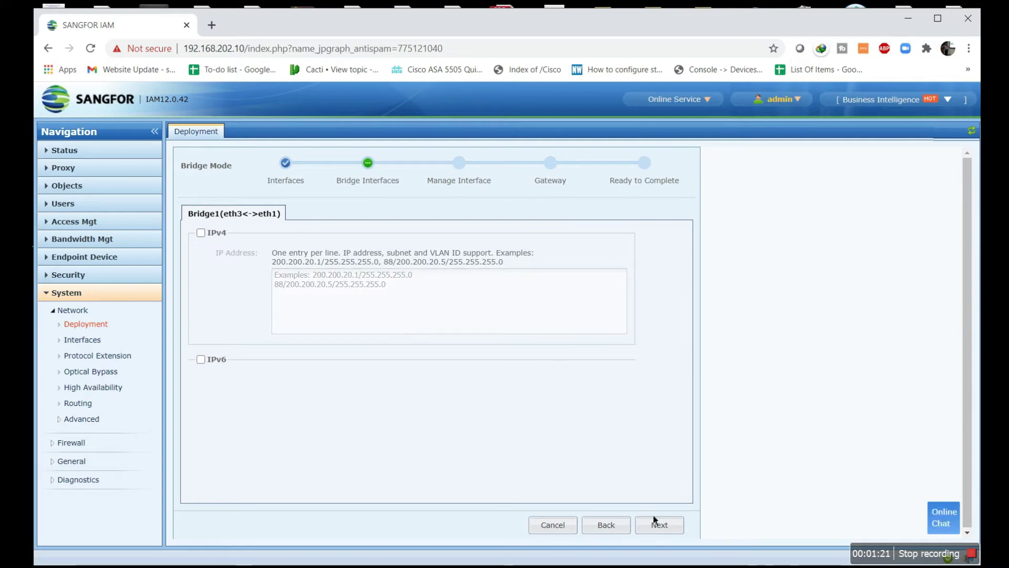
{"action": "left_click", "coordinate": [673, 531]}
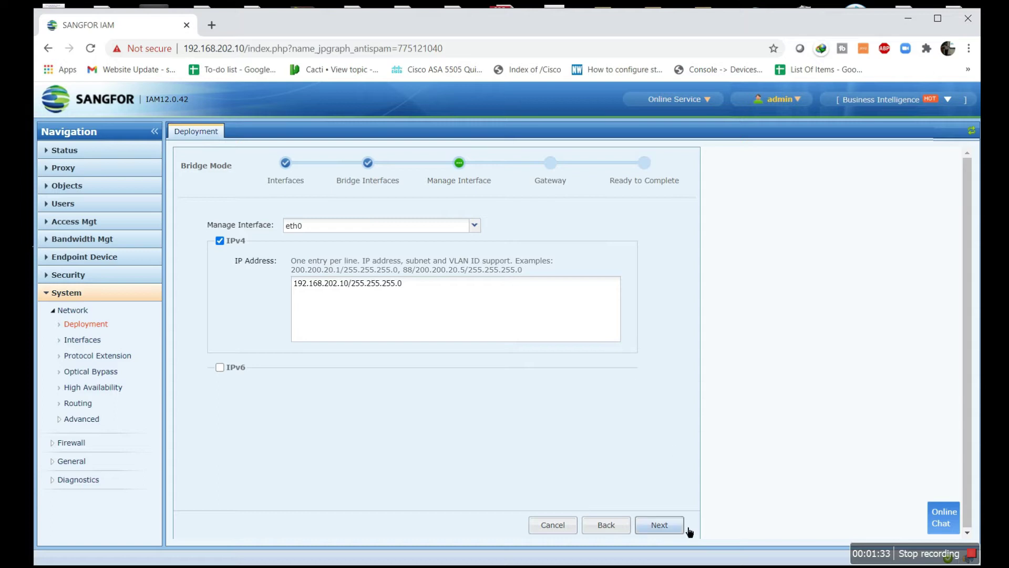
{"action": "left_click", "coordinate": [673, 534]}
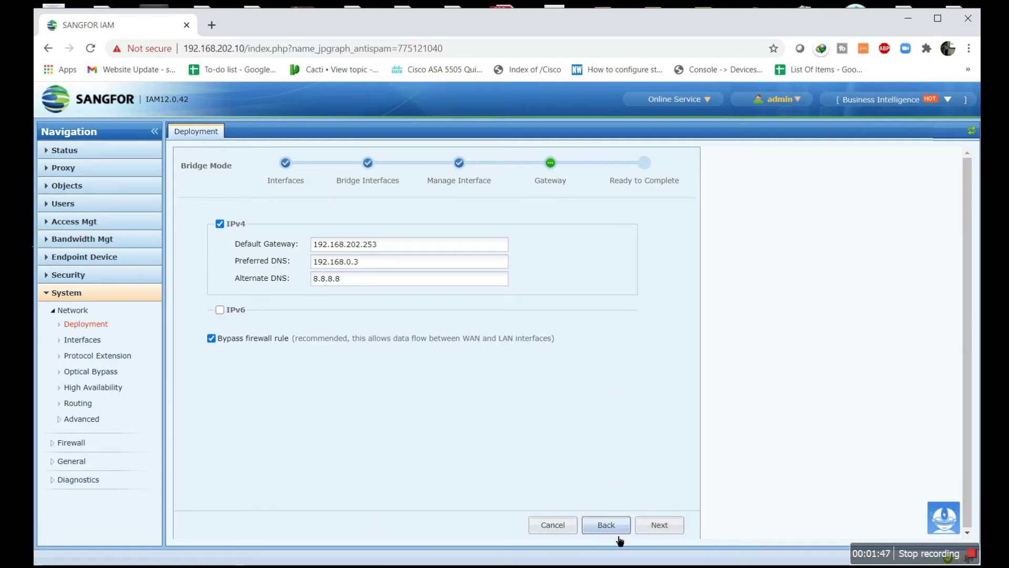
{"action": "left_click", "coordinate": [569, 529]}
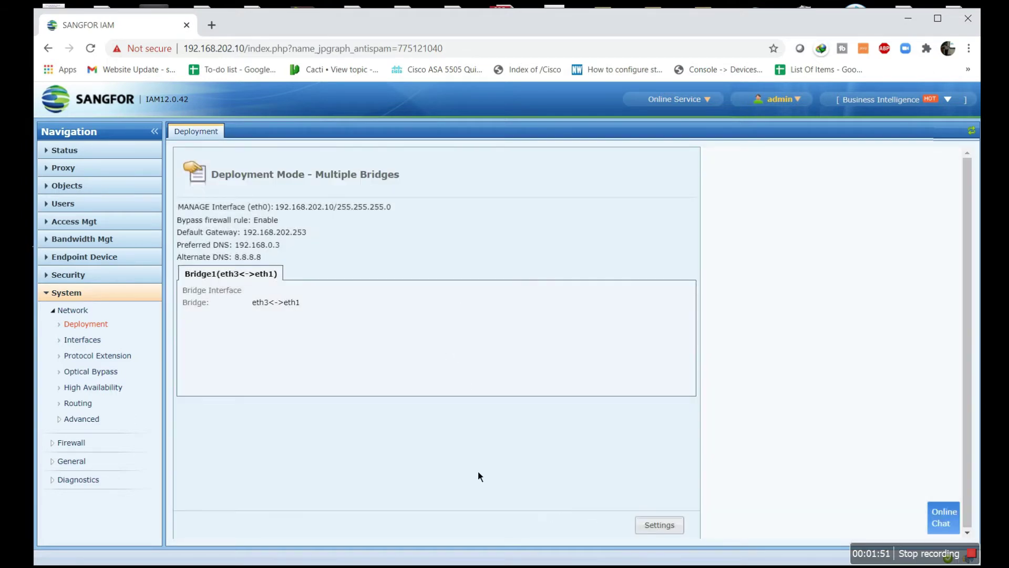
Start a Route Mode deployment, accepting the existing interface assignments and the LAN interface's IPv4 address
{"action": "left_click", "coordinate": [659, 525]}
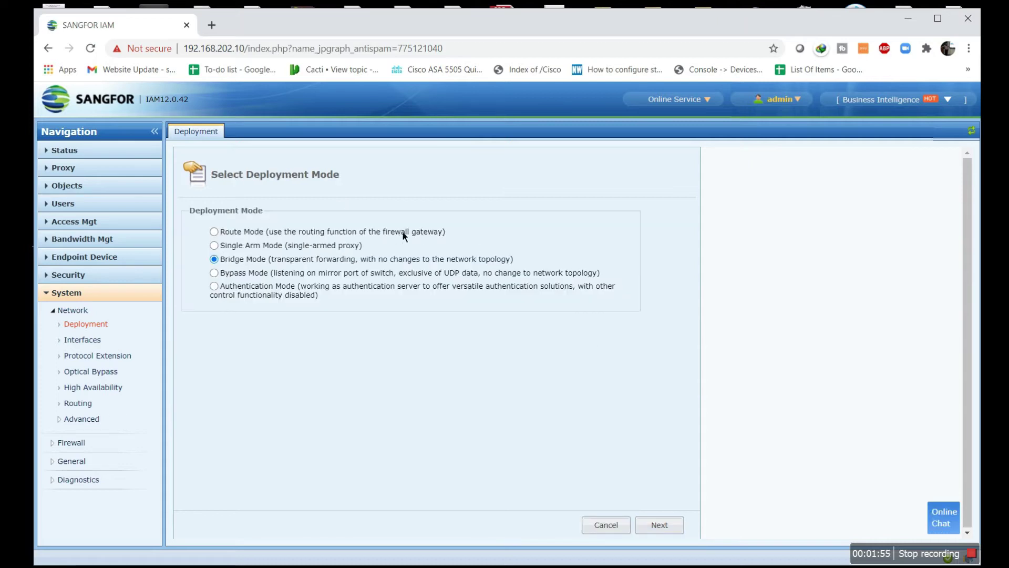
{"action": "left_click", "coordinate": [238, 235]}
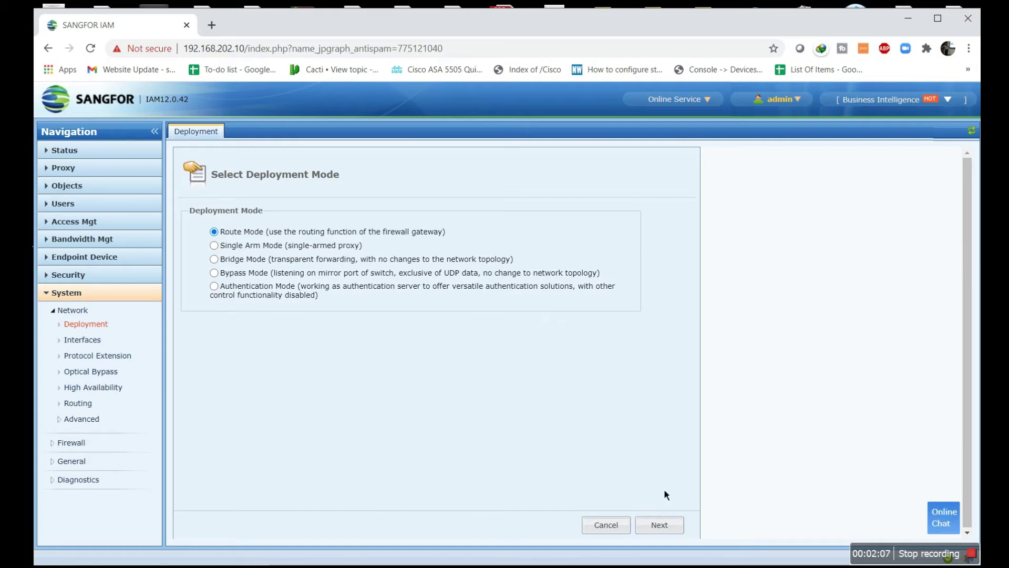
{"action": "left_click", "coordinate": [662, 525]}
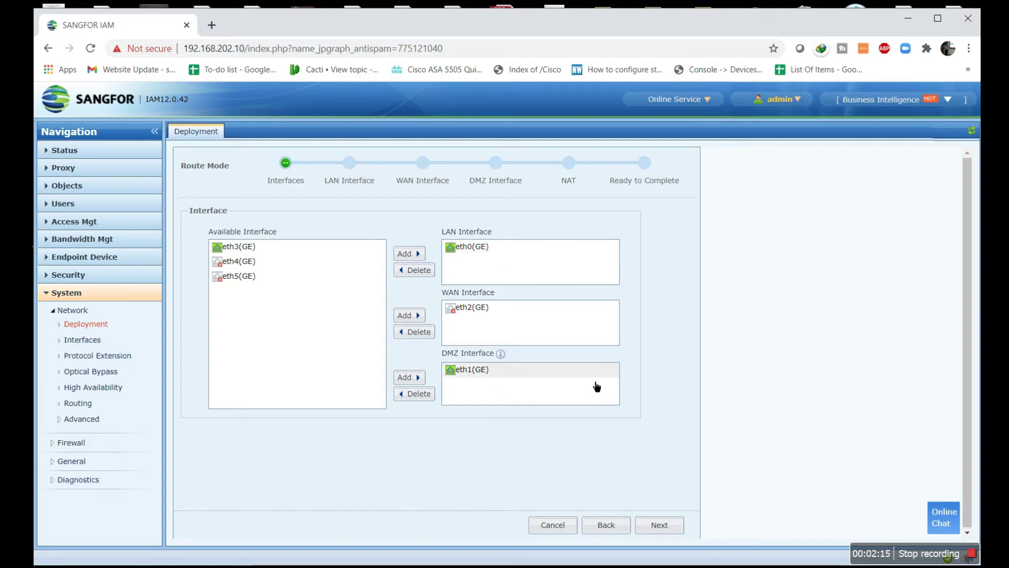
{"action": "left_click", "coordinate": [660, 526]}
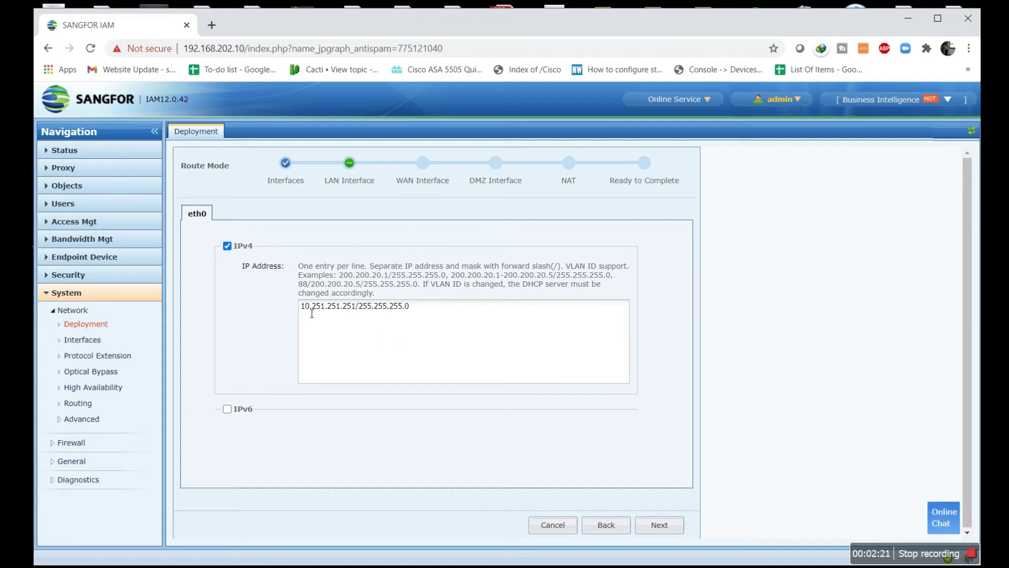
{"action": "left_click", "coordinate": [658, 524]}
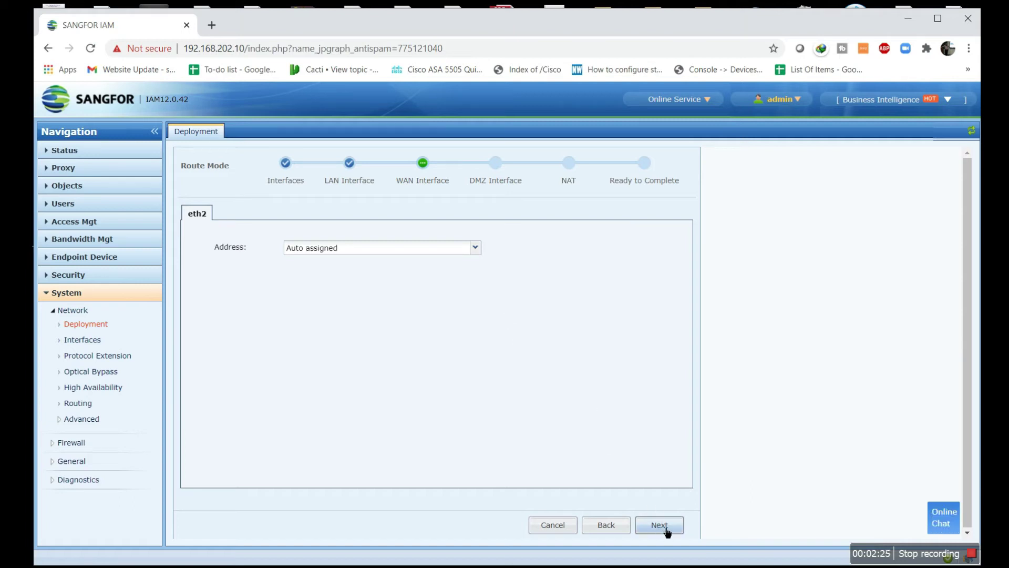
Set the address type of the eth2 WAN interface to Specified
{"action": "left_click", "coordinate": [442, 257]}
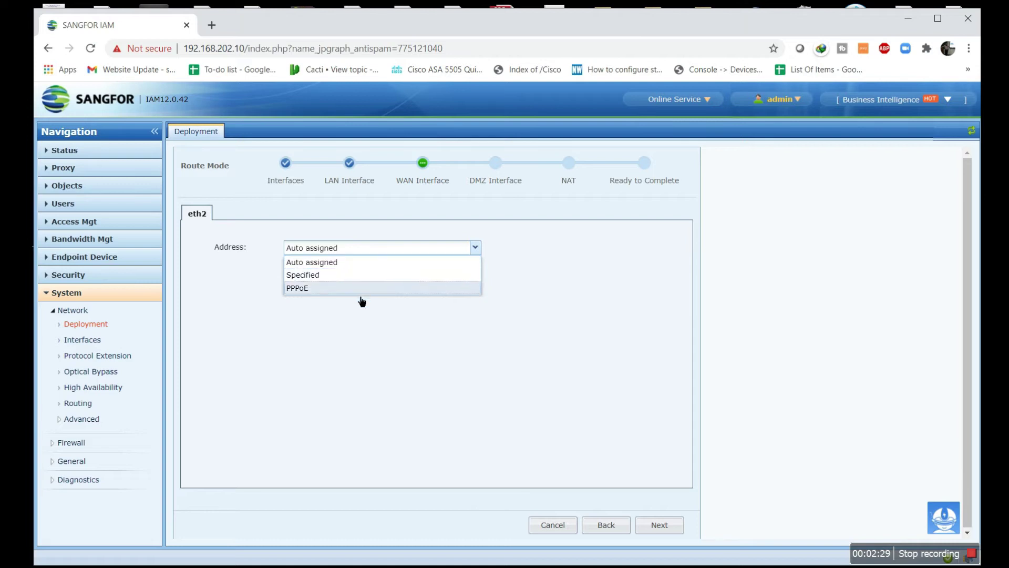
{"action": "left_click", "coordinate": [350, 277]}
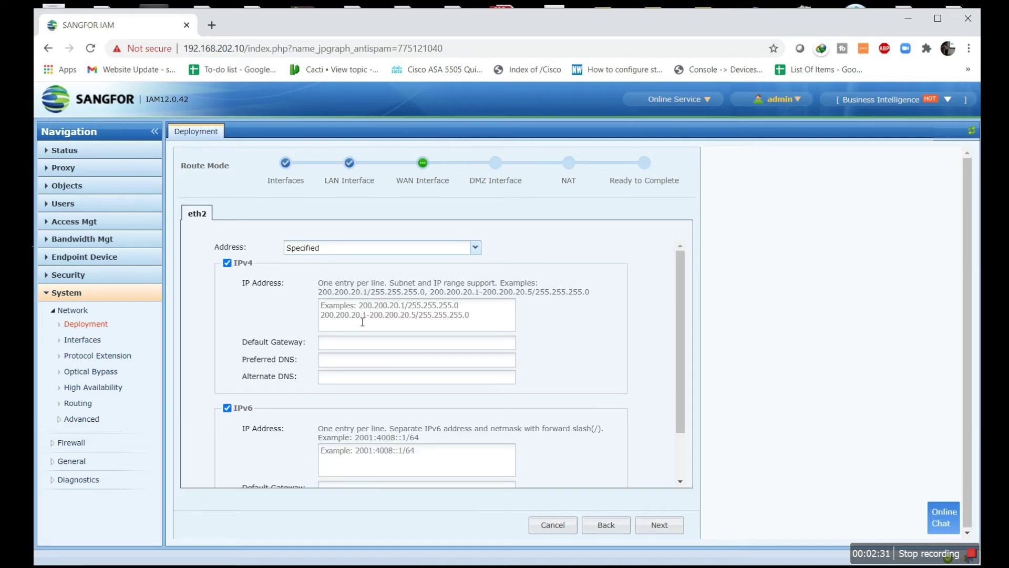
{"action": "left_click", "coordinate": [360, 252]}
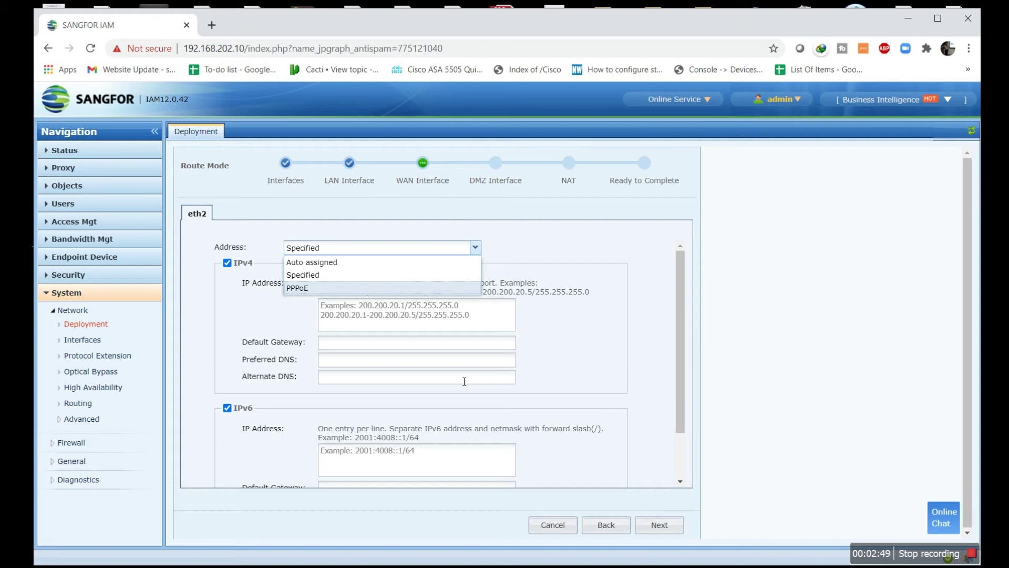
{"action": "left_click", "coordinate": [598, 333]}
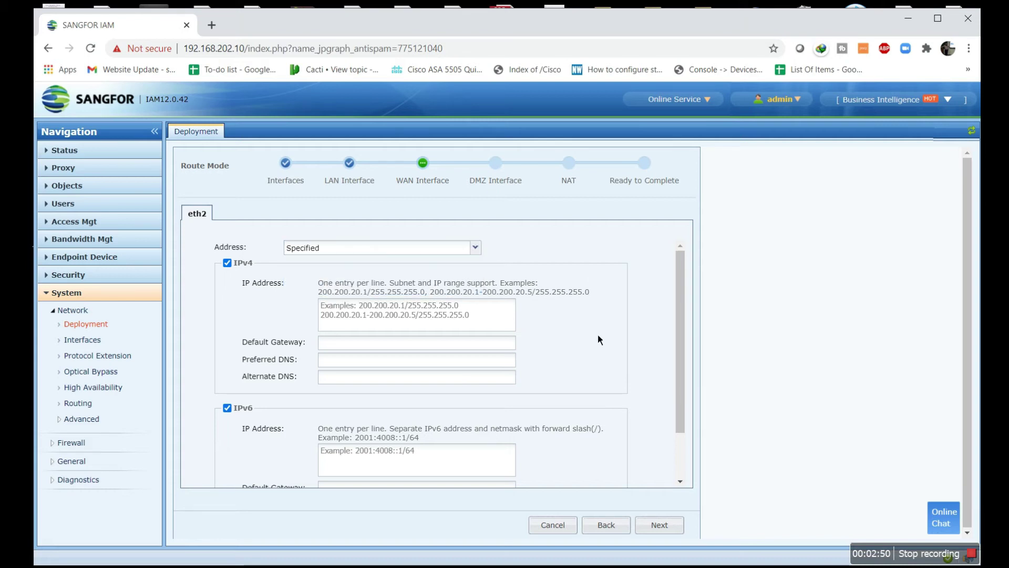
Disable IPv6 on the eth2 WAN interface and keep IPv4 enabled
{"action": "left_click", "coordinate": [660, 528]}
{"action": "left_click", "coordinate": [597, 377]}
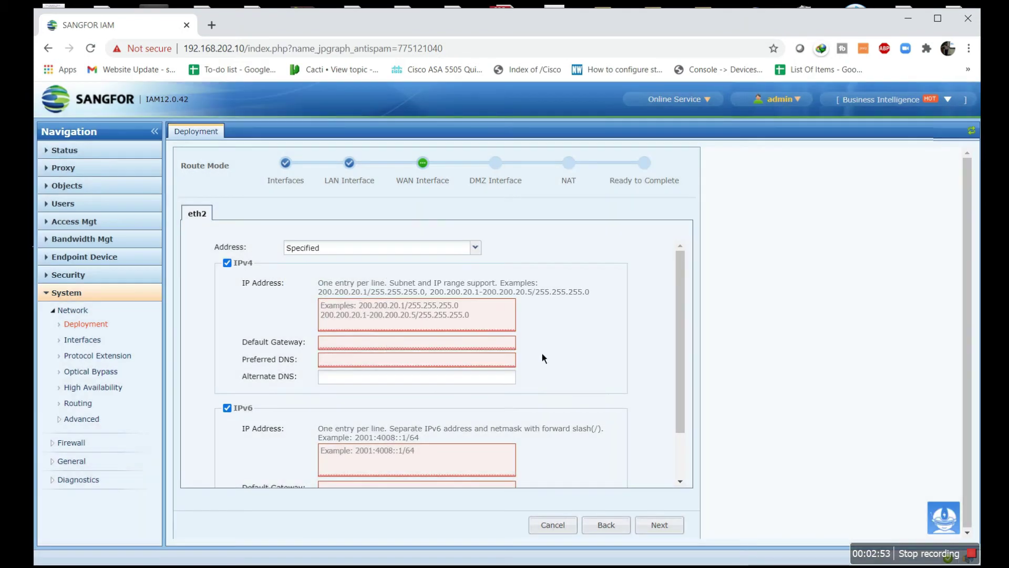
{"action": "left_click", "coordinate": [249, 264]}
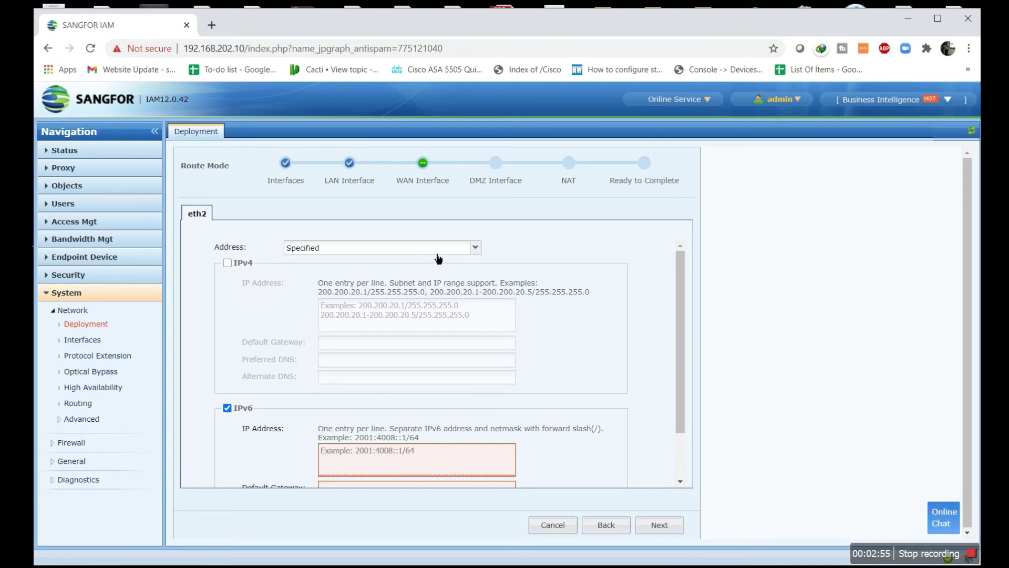
{"action": "left_click", "coordinate": [253, 410]}
{"action": "left_click", "coordinate": [658, 524]}
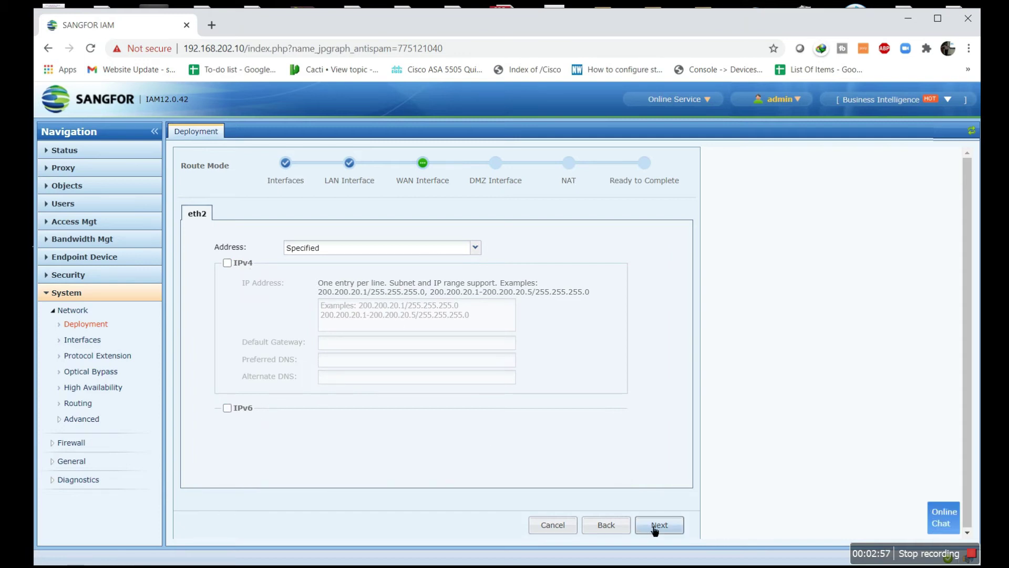
{"action": "left_click", "coordinate": [583, 351]}
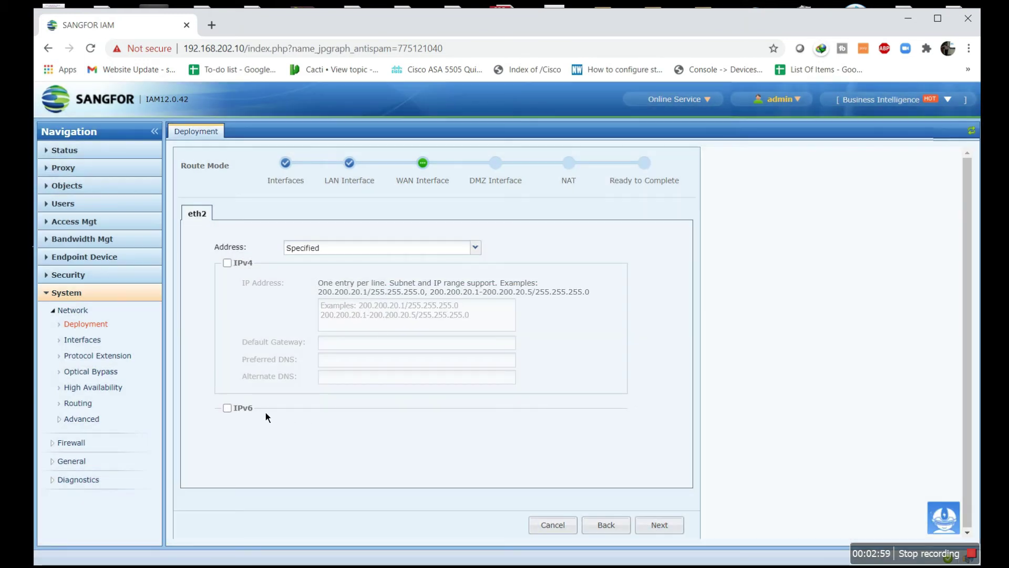
{"action": "left_click", "coordinate": [229, 263]}
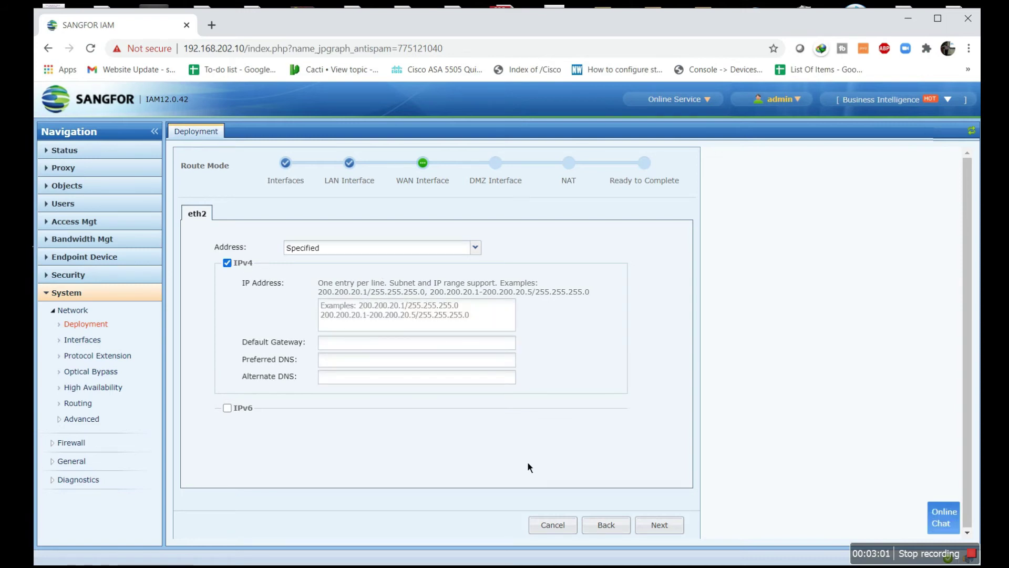
Set the WAN interface's IPv4 address and subnet mask to 192.168.211.10/255.255.255.0
{"action": "left_click", "coordinate": [410, 316]}
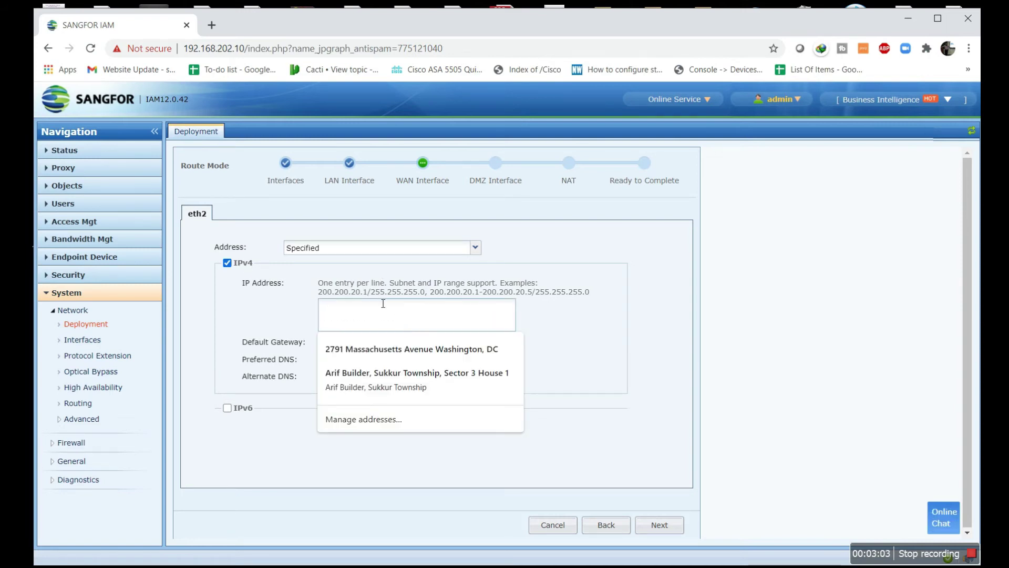
{"action": "left_click", "coordinate": [623, 404]}
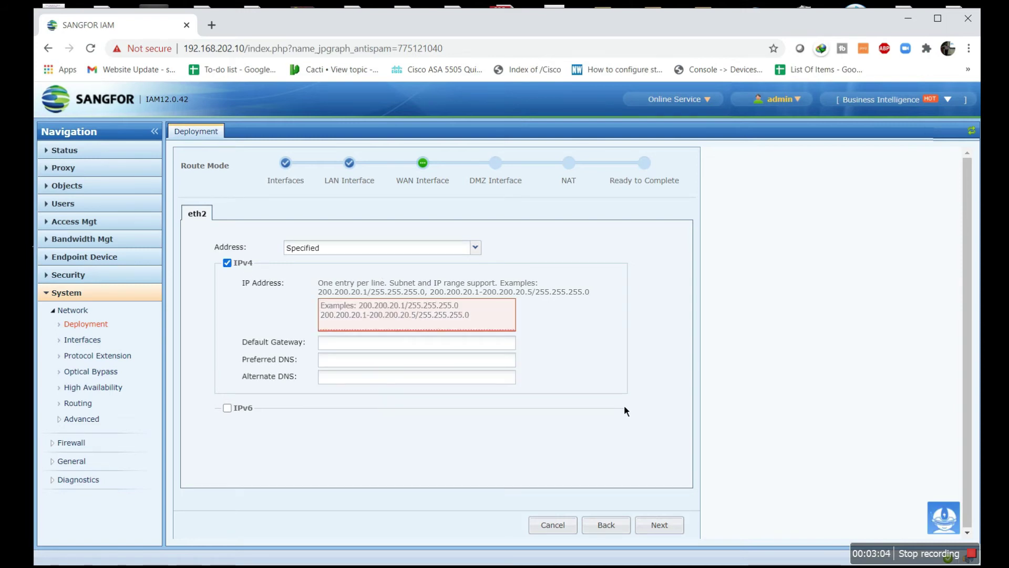
{"action": "left_click", "coordinate": [394, 327]}
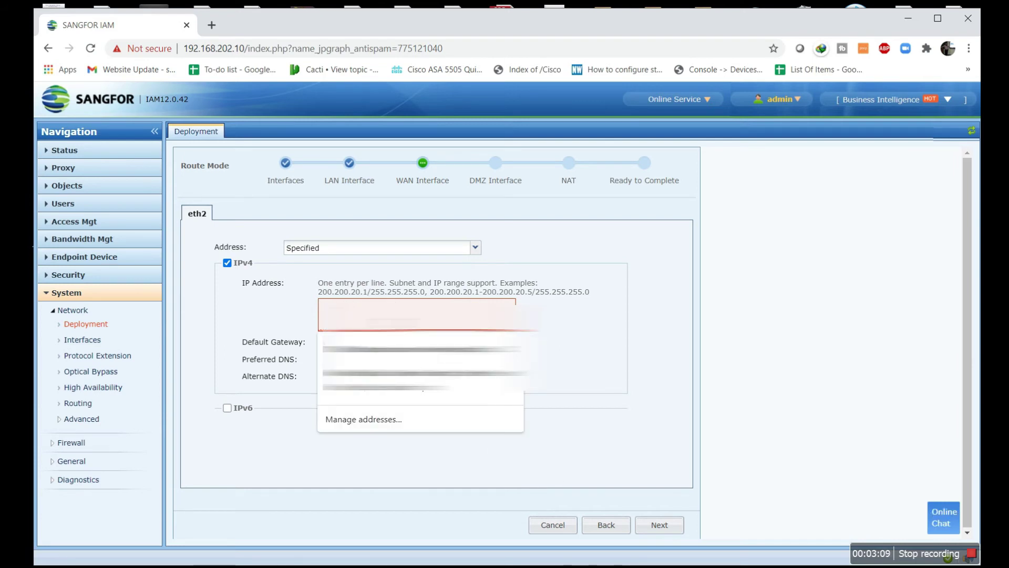
{"action": "type", "text": "1"}
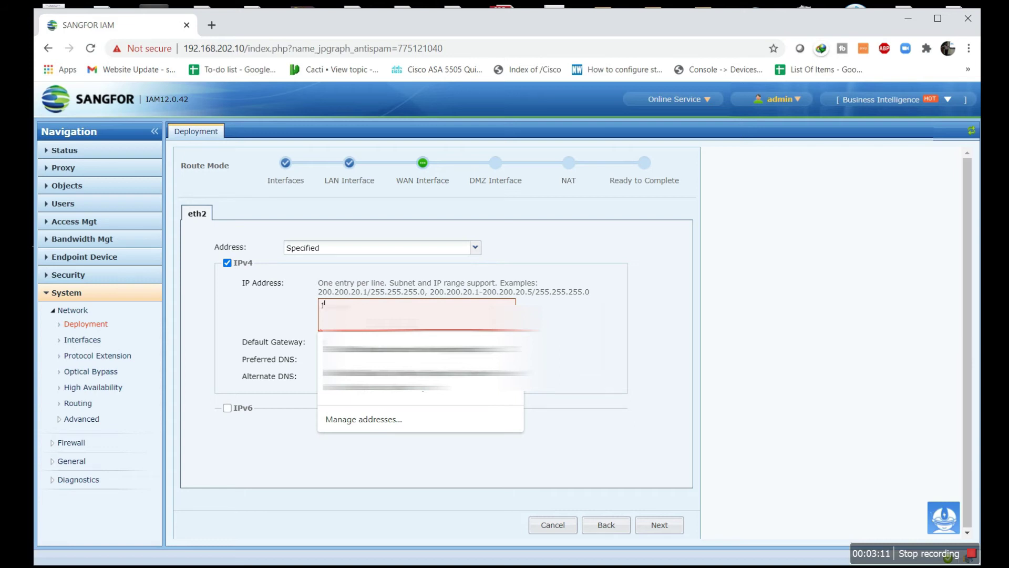
{"action": "type", "text": "92.168.21"}
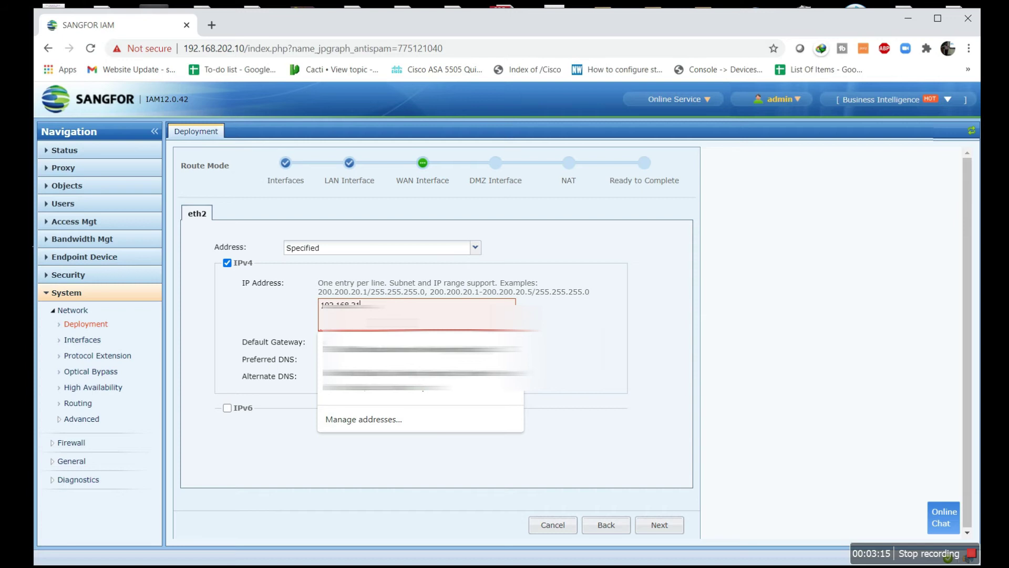
{"action": "type", "text": "1.10"}
{"action": "key", "text": "Tab"}
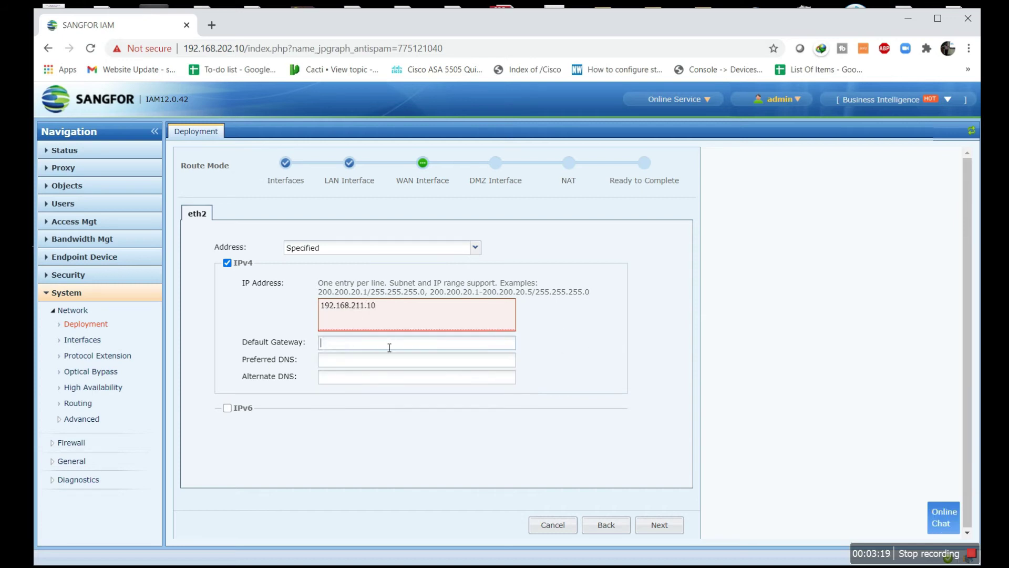
{"action": "left_click", "coordinate": [409, 314]}
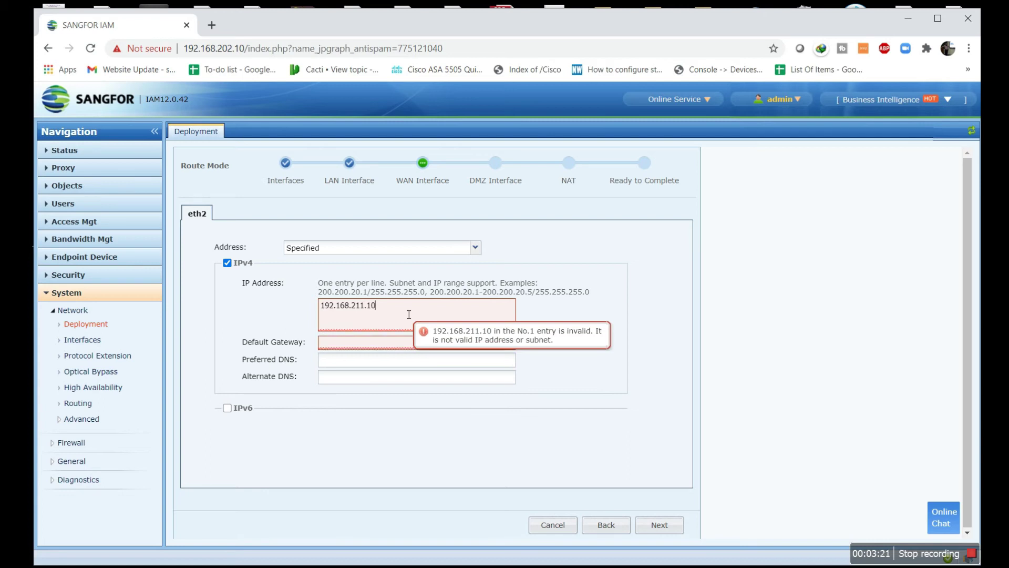
{"action": "type", "text": "/2"}
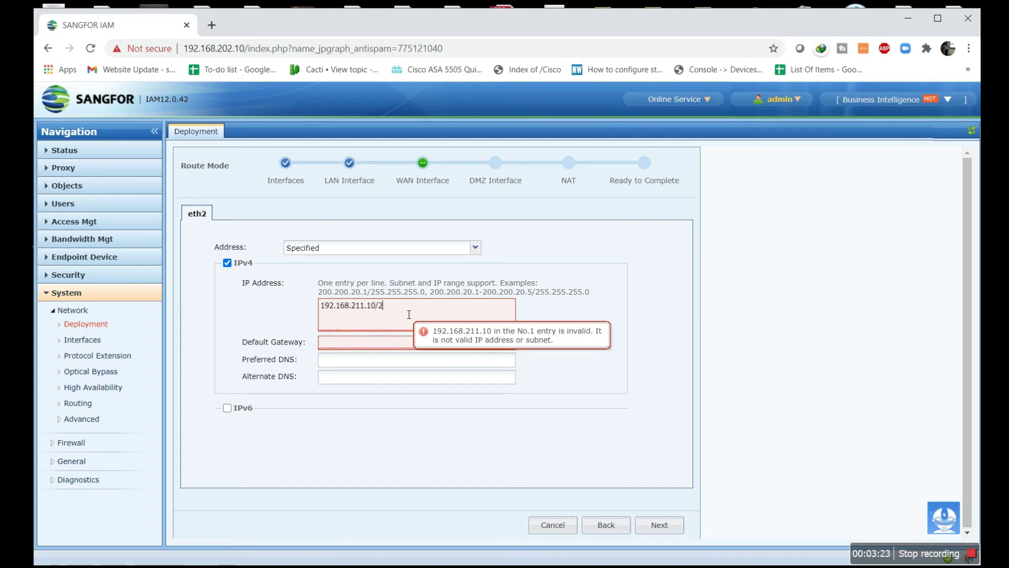
{"action": "type", "text": "55.255.255.0"}
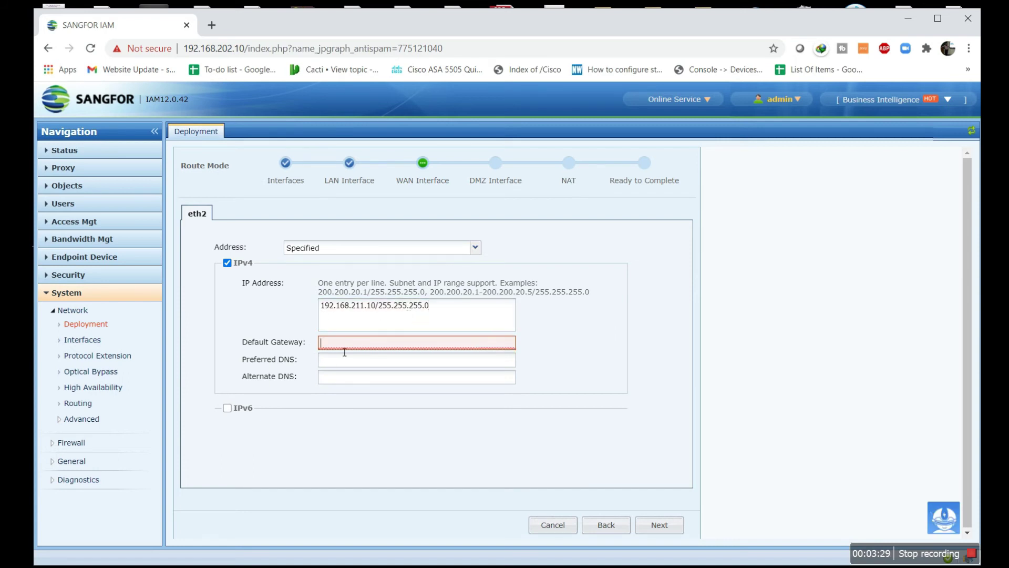
Set the WAN default gateway to 192.168.211.12 and the preferred DNS to 8.8.8.8, and continue to the DMZ interface settings
{"action": "left_click", "coordinate": [396, 344]}
{"action": "type", "text": "192.168.211.10"}
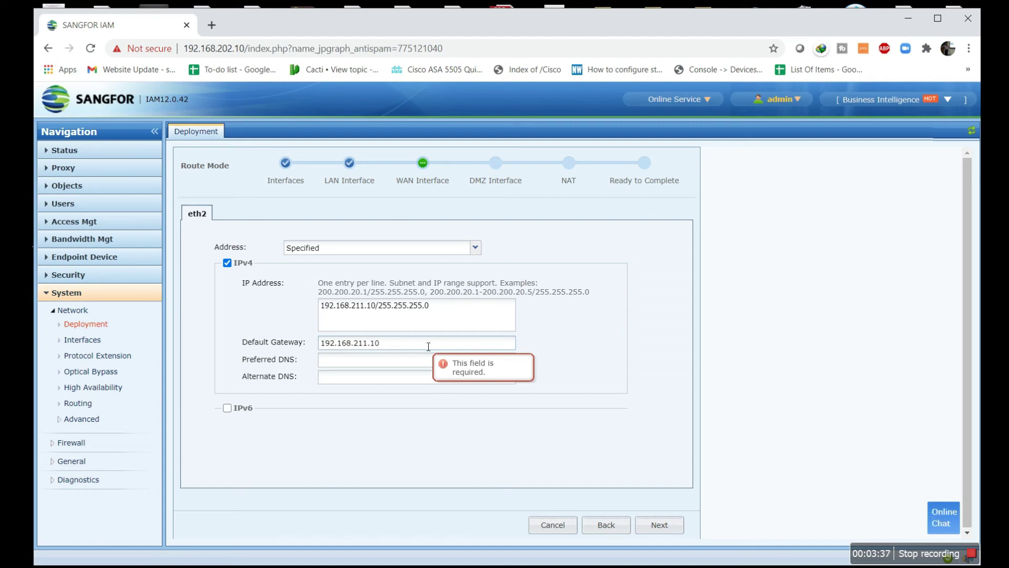
{"action": "type", "text": "2"}
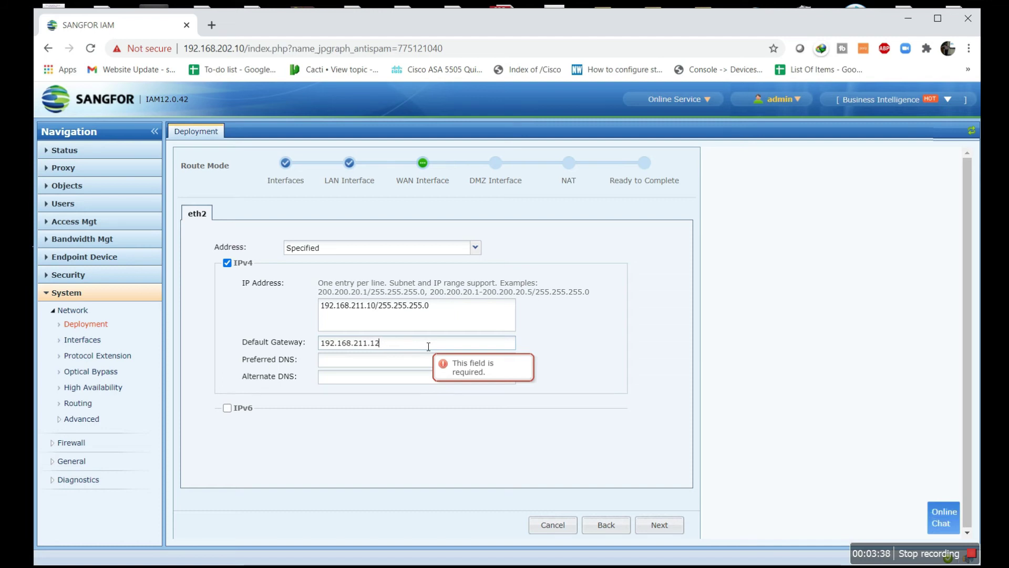
{"action": "left_click", "coordinate": [370, 362]}
{"action": "type", "text": "8.8.8.8"}
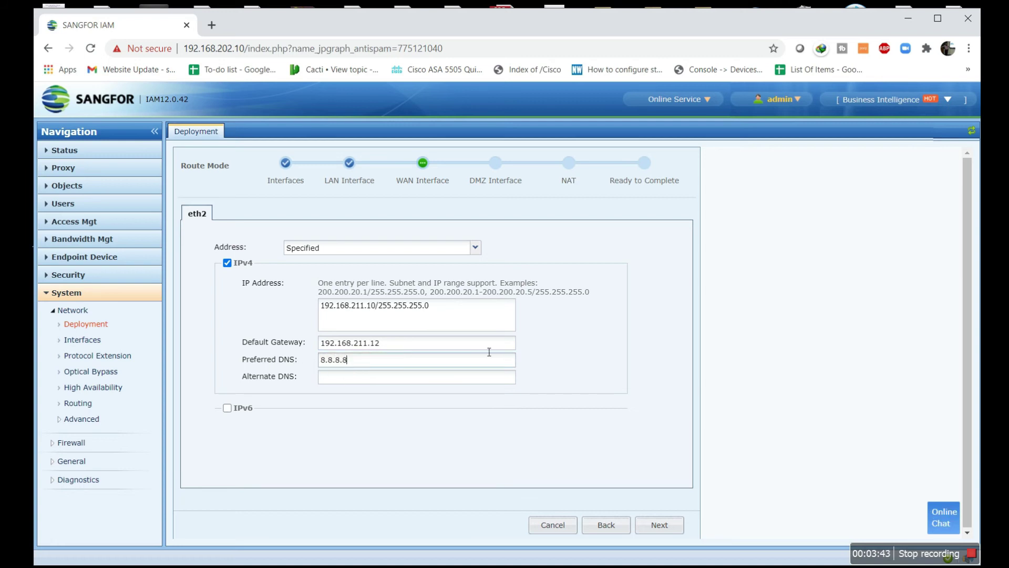
{"action": "left_click", "coordinate": [659, 524]}
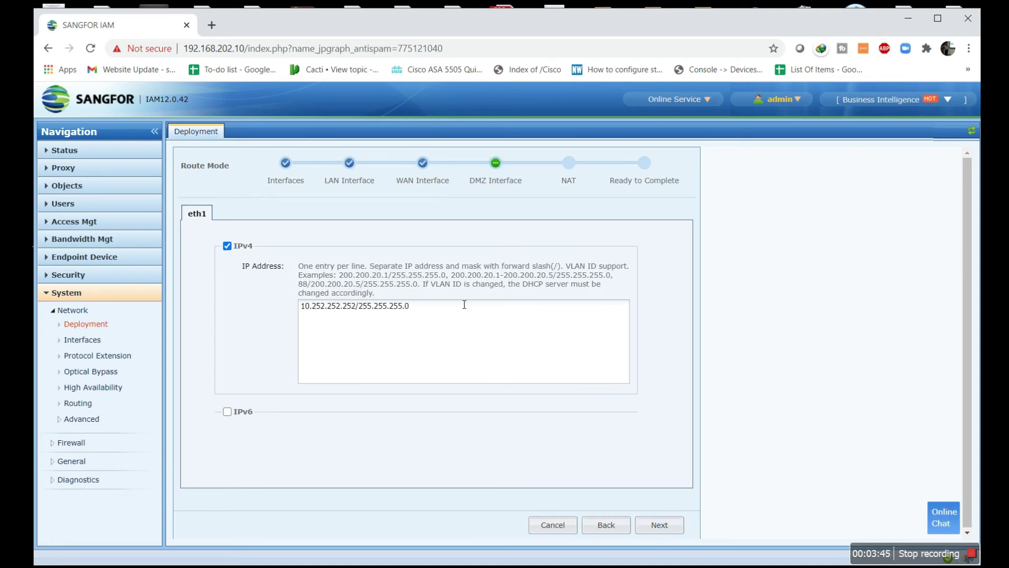
Look over the DMZ interface and source NAT settings of Route Mode, and cancel the wizard without saving
{"action": "left_click", "coordinate": [662, 536]}
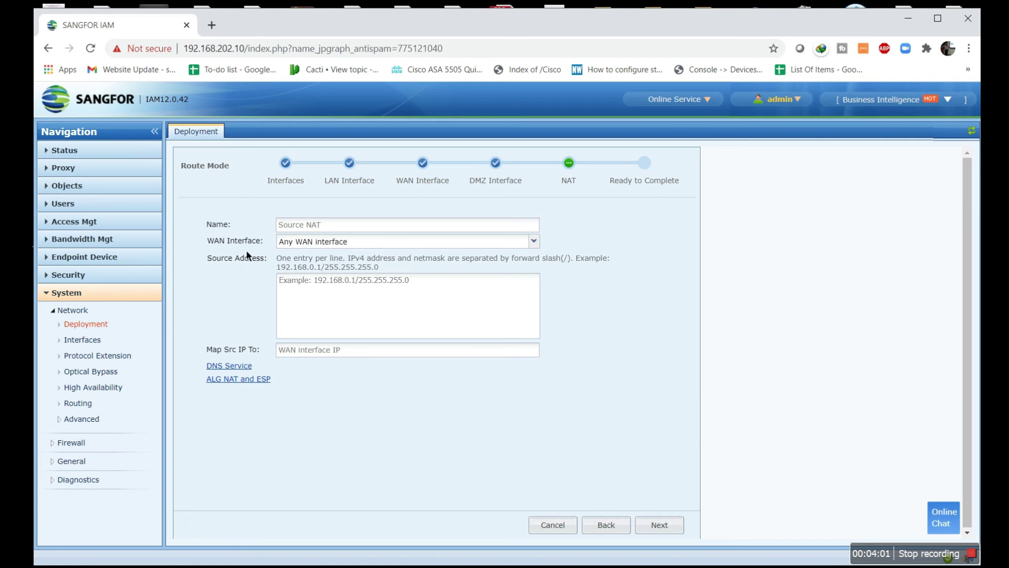
{"action": "left_click", "coordinate": [313, 289]}
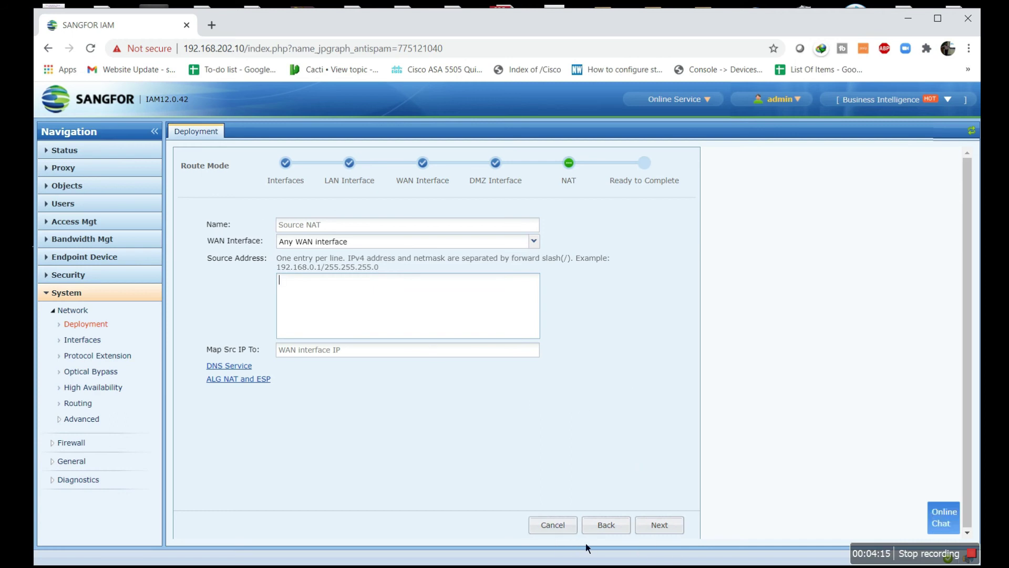
{"action": "left_click", "coordinate": [549, 528]}
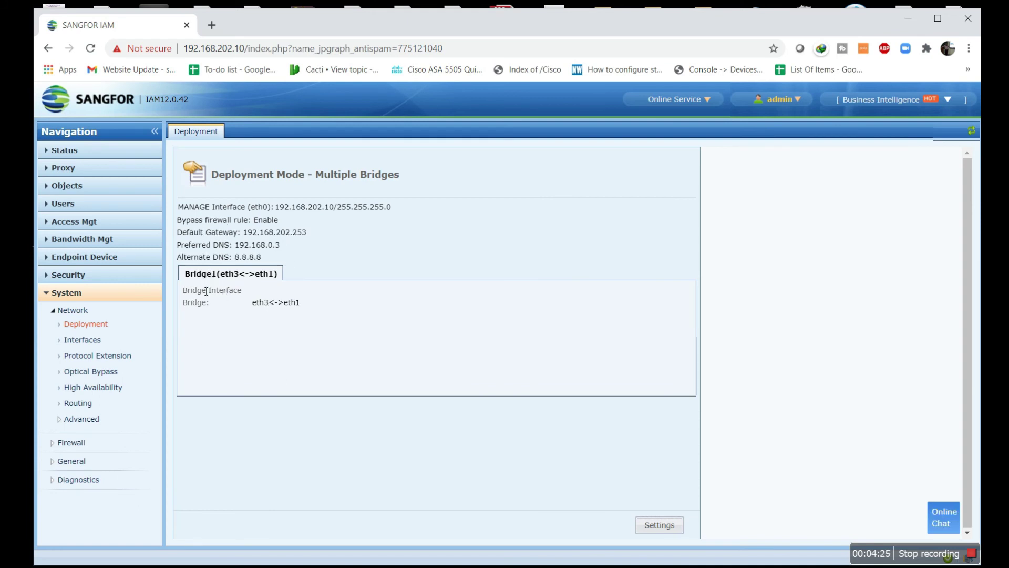
Reopen the deployment settings, choose Single Arm Mode and proceed to its network settings
{"action": "left_click", "coordinate": [655, 527]}
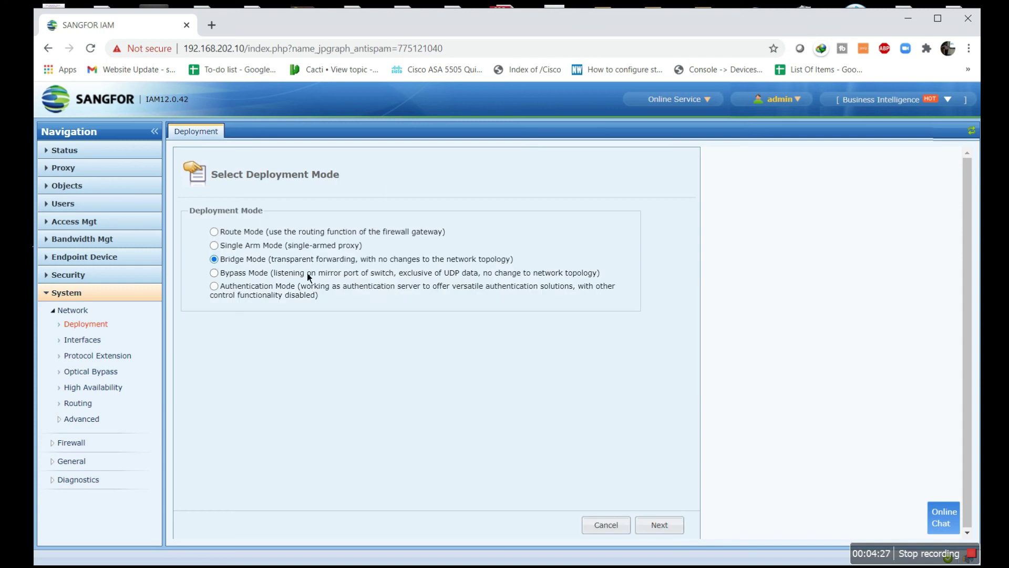
{"action": "left_click", "coordinate": [244, 246]}
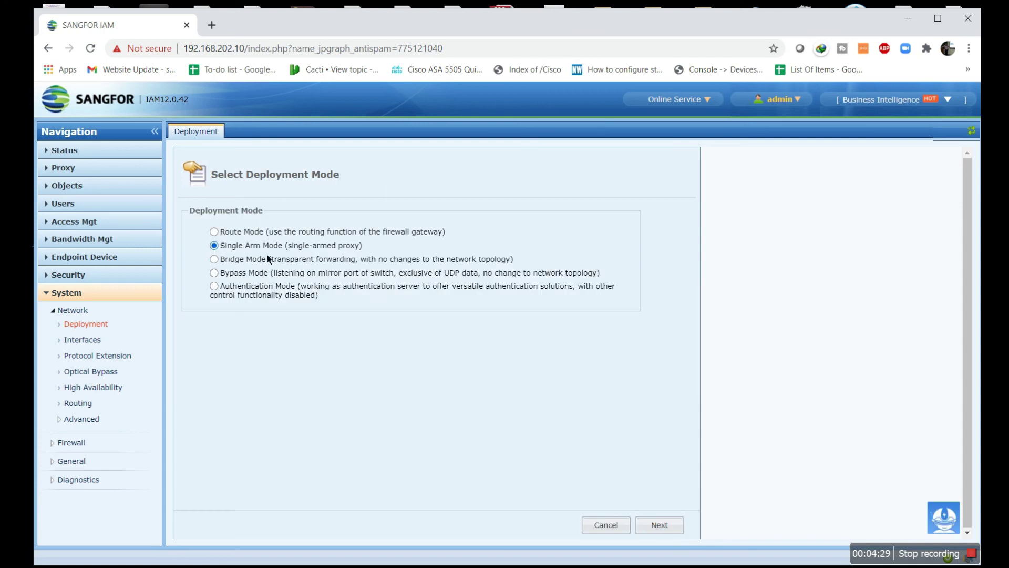
{"action": "left_click", "coordinate": [637, 524]}
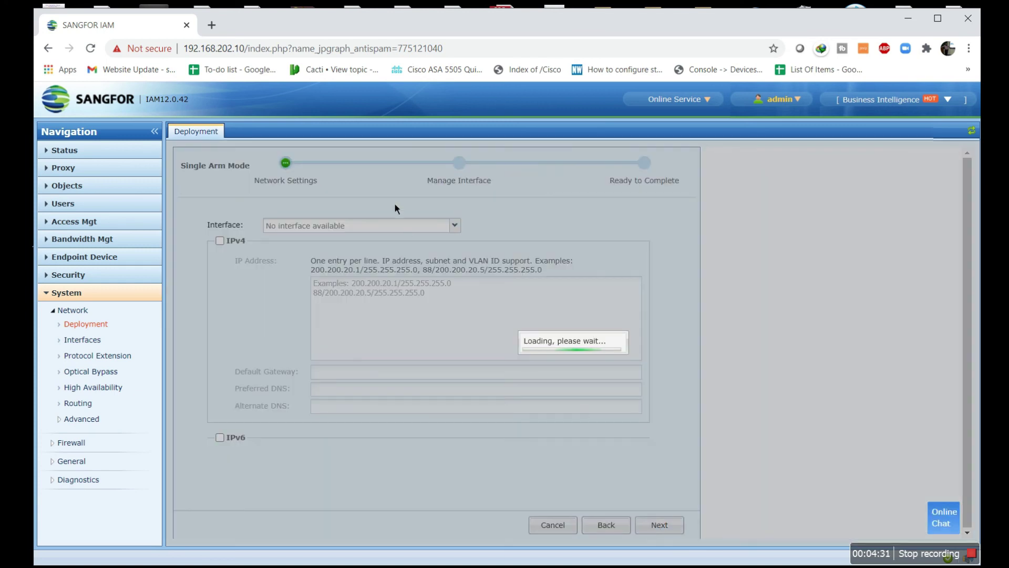